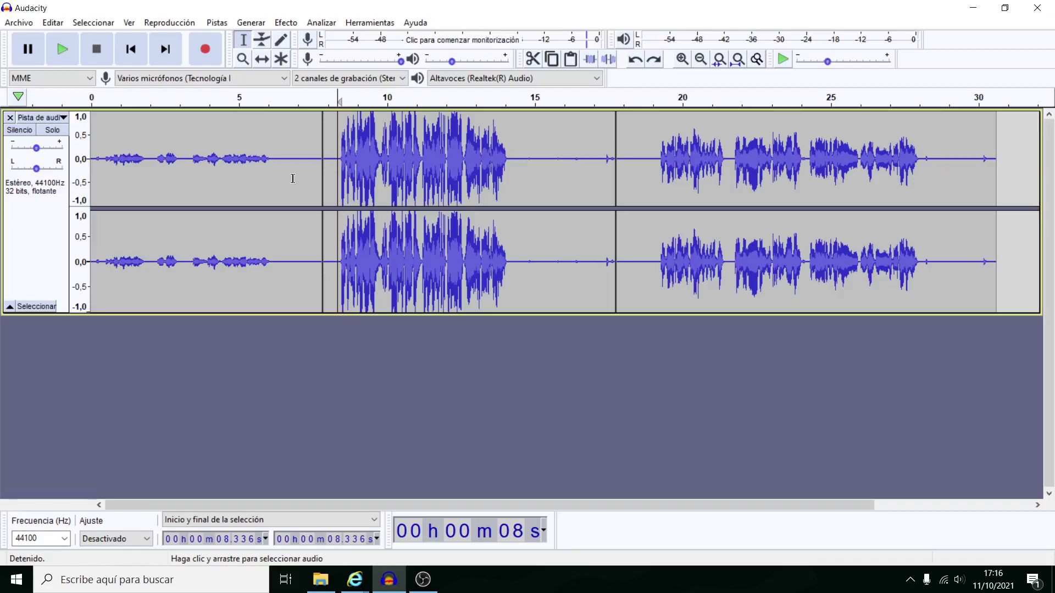
Select the quiet first passage from 0 to about 6.8 s, and the loud second passage from about 8.2 to 14.5 s
{"action": "left_click_drag", "start_coordinate": [293, 178], "coordinate": [87, 179]}
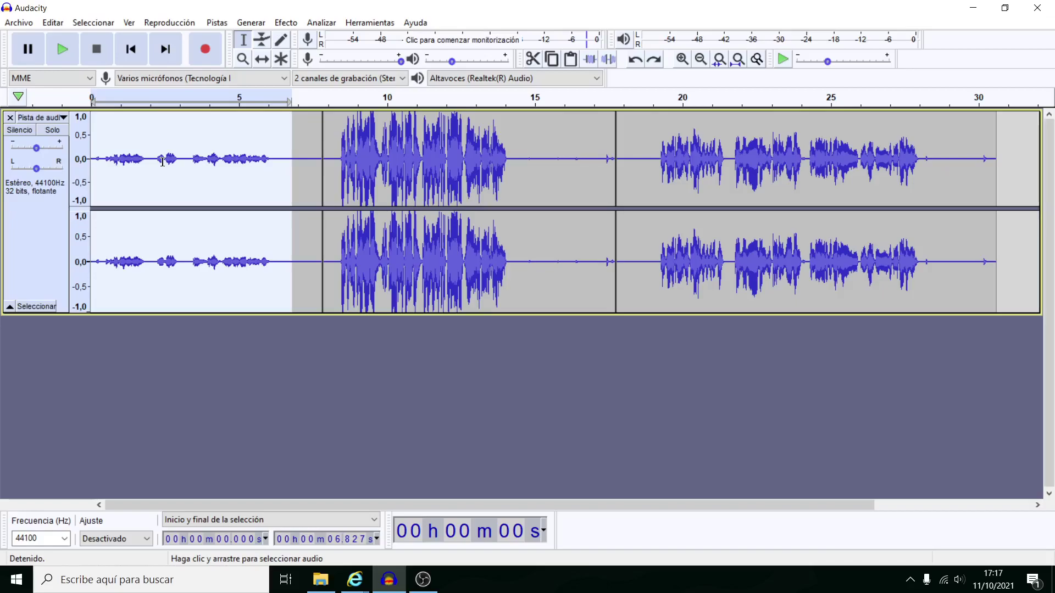
{"action": "left_click", "coordinate": [334, 153]}
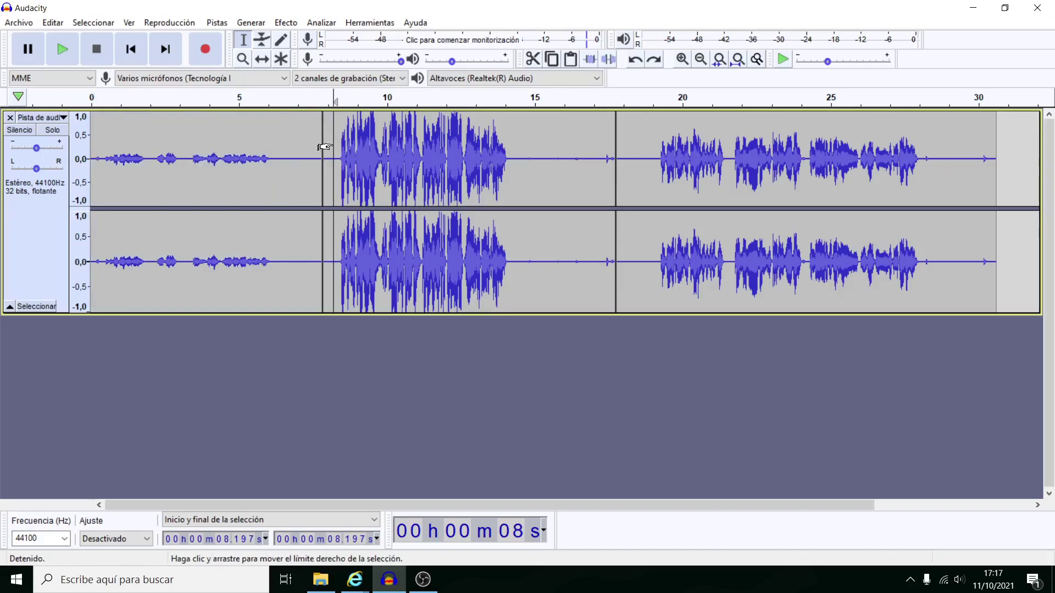
{"action": "left_click_drag", "start_coordinate": [324, 147], "coordinate": [517, 147]}
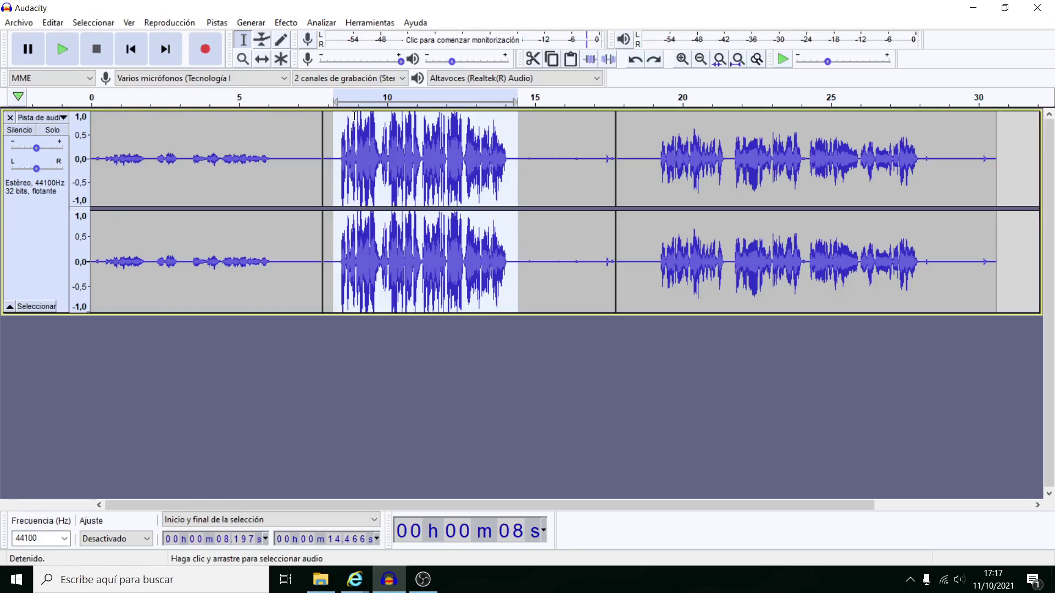
Inspect the waveform of the loud passage closely around 8.96 s
{"action": "left_click", "coordinate": [357, 144]}
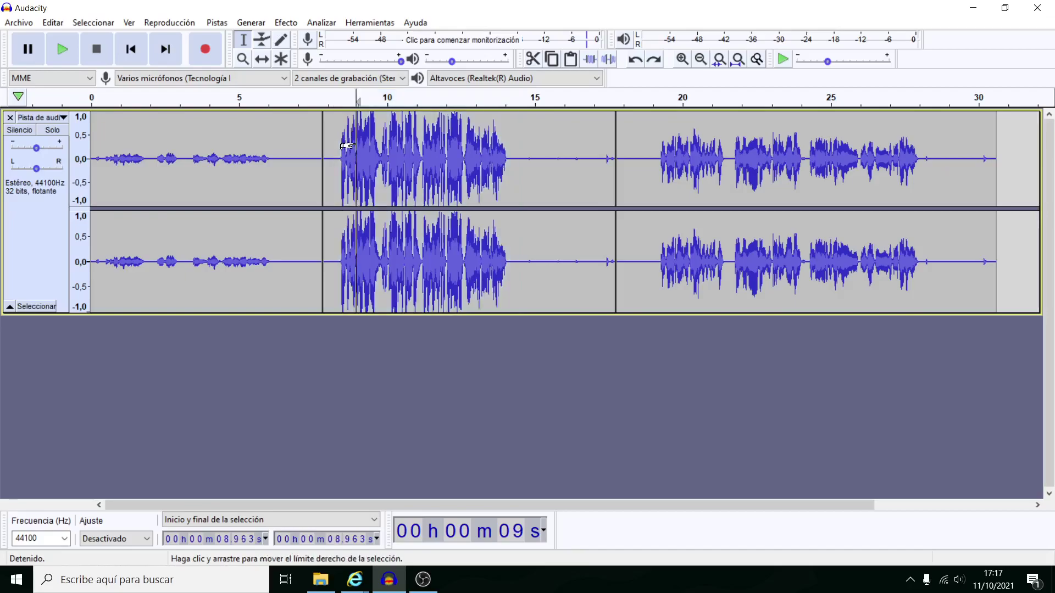
{"action": "key", "text": "ctrl+1"}
{"action": "key", "text": "ctrl+1"}
{"action": "key", "text": "ctrl+1"}
{"action": "key", "text": "ctrl+1"}
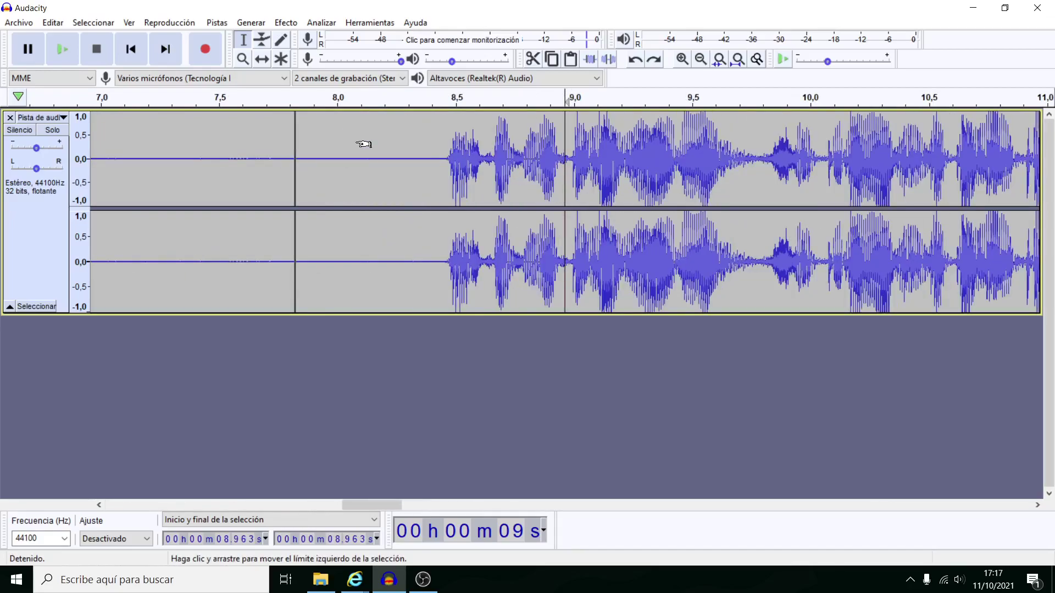
{"action": "key", "text": "ctrl+1"}
{"action": "key", "text": "ctrl+1"}
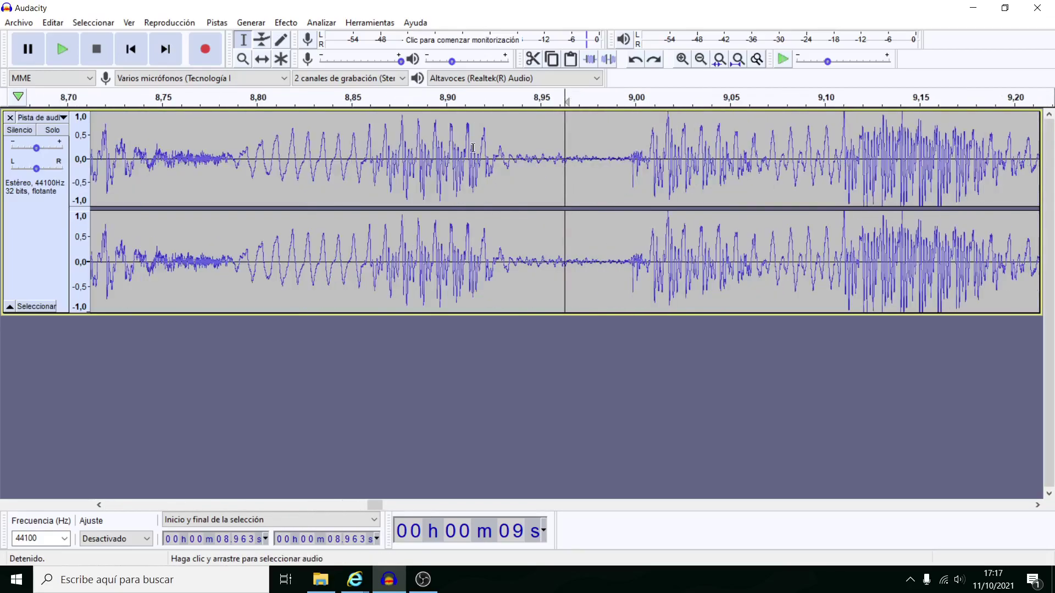
Examine the tall peak at about 9.017 s at the level of individual samples
{"action": "left_click", "coordinate": [667, 132]}
{"action": "key", "text": "ctrl+1"}
{"action": "key", "text": "ctrl+1"}
{"action": "key", "text": "ctrl+1"}
{"action": "key", "text": "ctrl+1"}
{"action": "key", "text": "ctrl+1"}
{"action": "key", "text": "ctrl+1"}
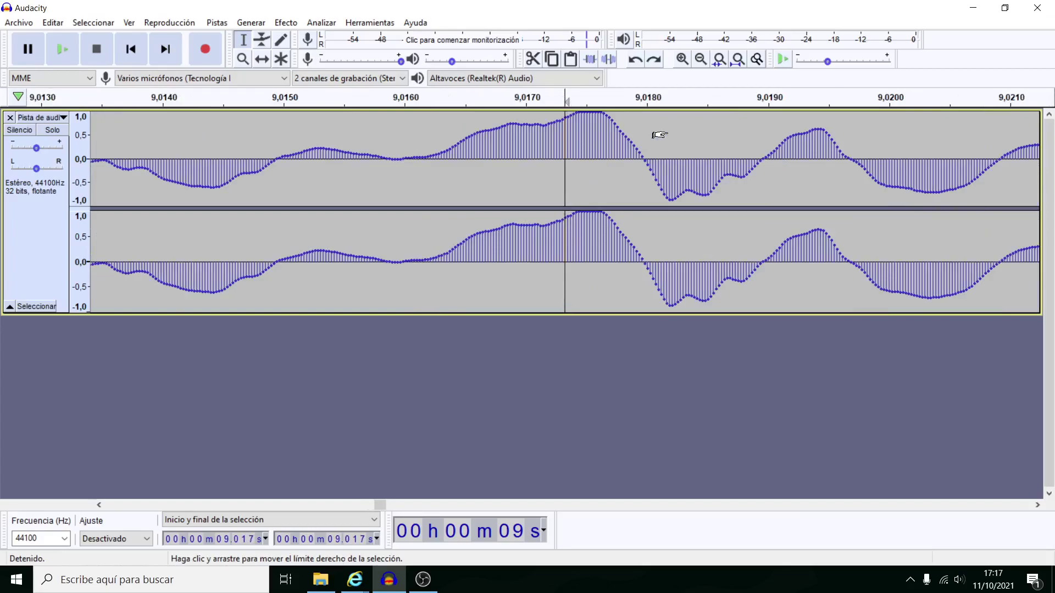
Select the flattened peak near 9.017 s, compare it with the following trough and rounded peak, and select the flattened peak again
{"action": "left_click_drag", "start_coordinate": [563, 117], "coordinate": [621, 133]}
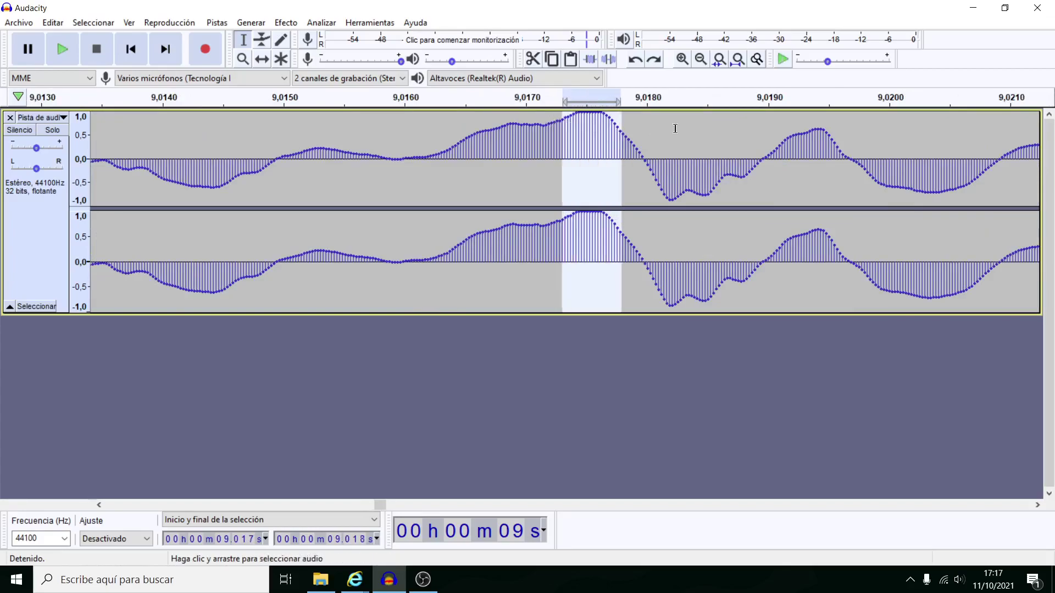
{"action": "left_click_drag", "start_coordinate": [655, 195], "coordinate": [740, 199]}
{"action": "left_click_drag", "start_coordinate": [773, 144], "coordinate": [847, 141]}
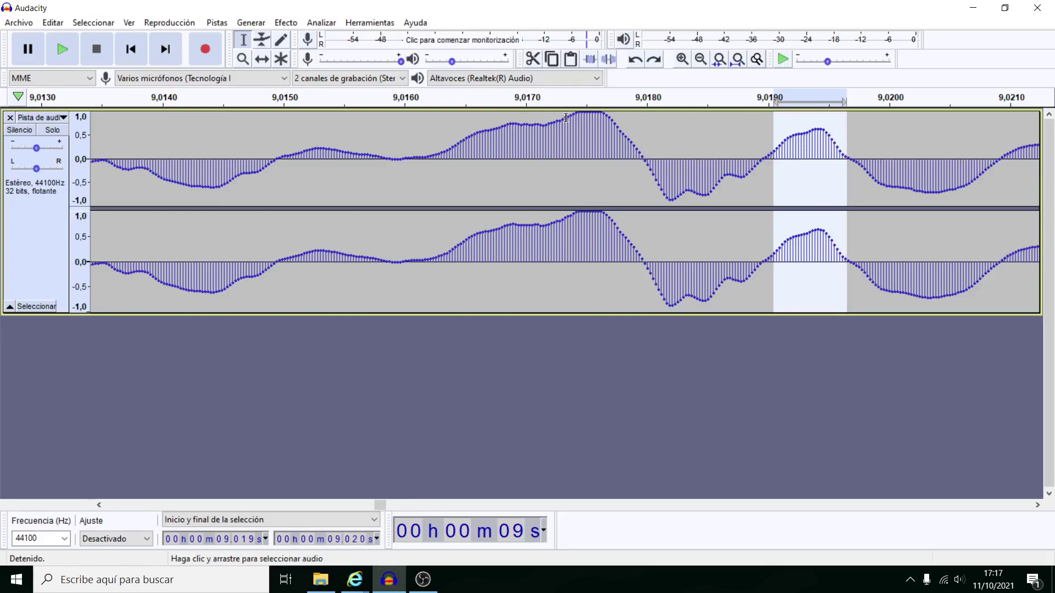
{"action": "left_click_drag", "start_coordinate": [563, 116], "coordinate": [618, 127]}
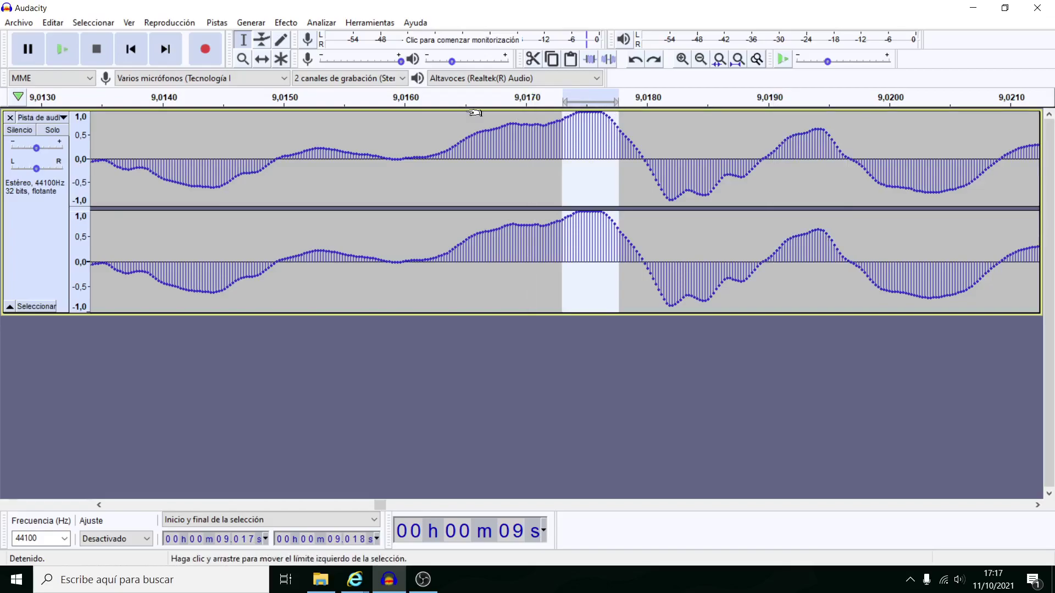
Return to an overview of the track that shows the quiet and the loud passages side by side
{"action": "key", "text": "ctrl+3"}
{"action": "key", "text": "ctrl+3"}
{"action": "key", "text": "ctrl+3"}
{"action": "key", "text": "ctrl+3"}
{"action": "key", "text": "ctrl+3"}
{"action": "key", "text": "ctrl+3"}
{"action": "key", "text": "ctrl+3"}
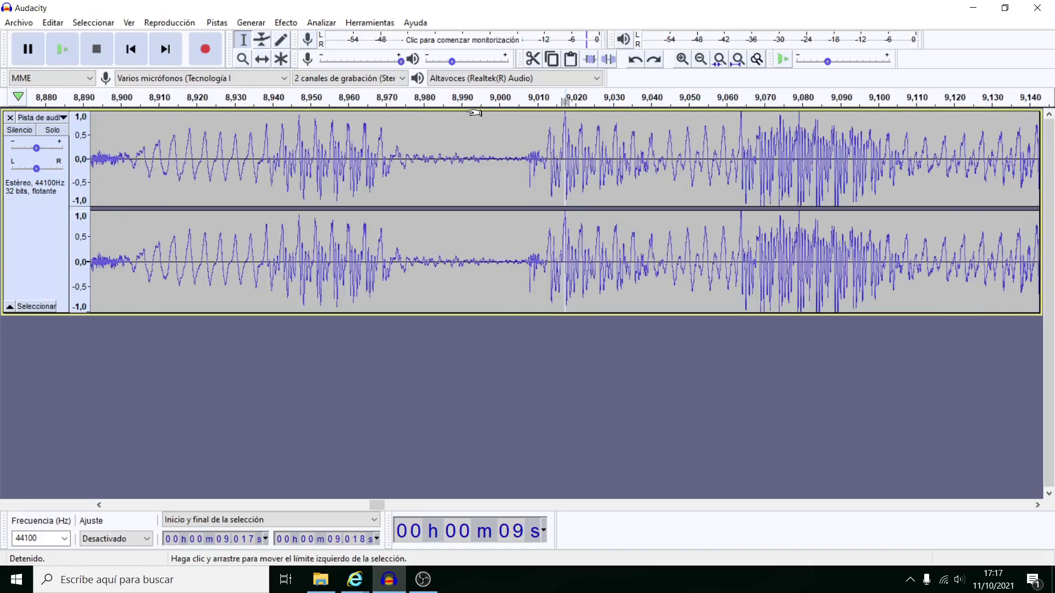
{"action": "key", "text": "ctrl+3"}
{"action": "key", "text": "ctrl+3"}
{"action": "key", "text": "ctrl+3"}
{"action": "key", "text": "ctrl+3"}
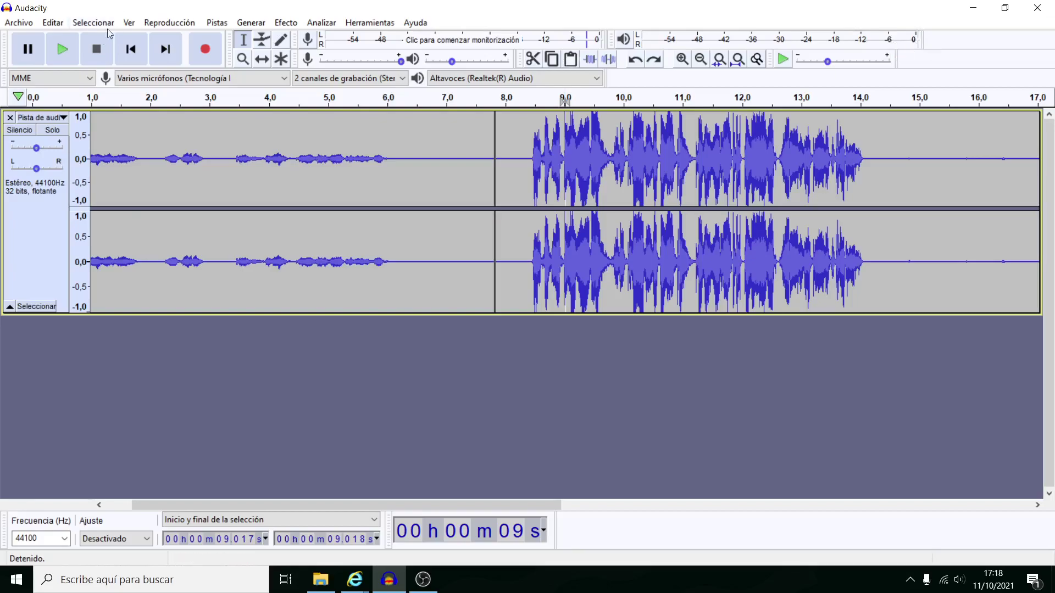
Play the loud passage starting from about 7.5 s and stop playback
{"action": "left_click", "coordinate": [63, 49]}
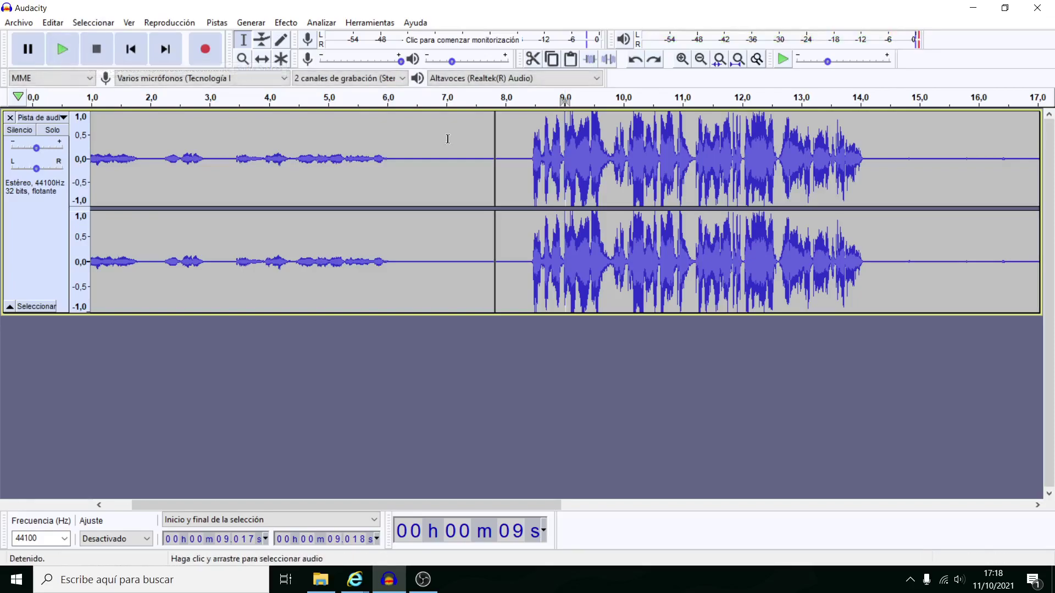
{"action": "left_click", "coordinate": [474, 146]}
{"action": "left_click", "coordinate": [64, 49]}
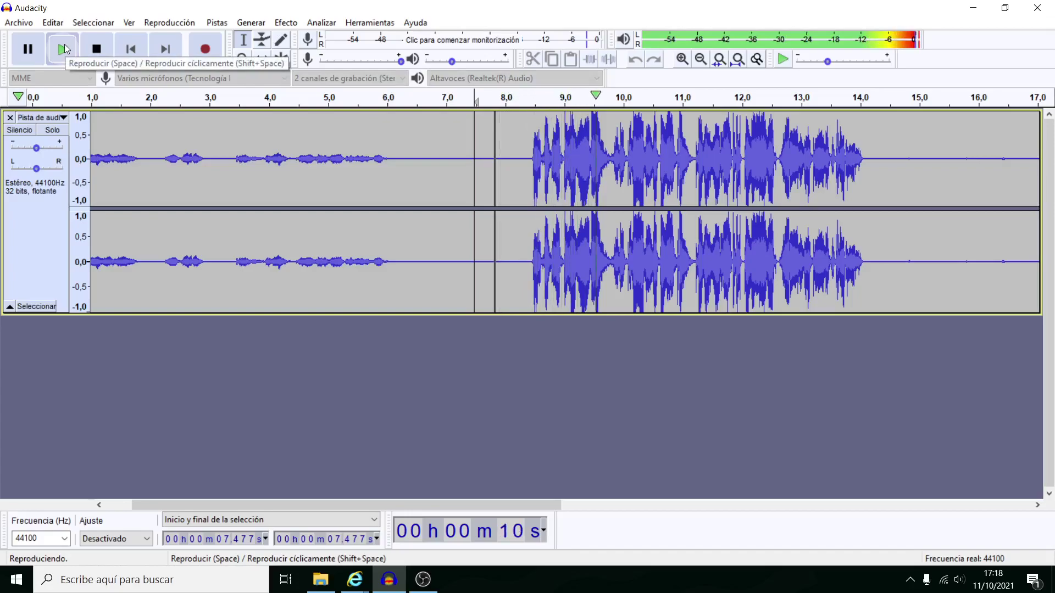
{"action": "left_click", "coordinate": [108, 52]}
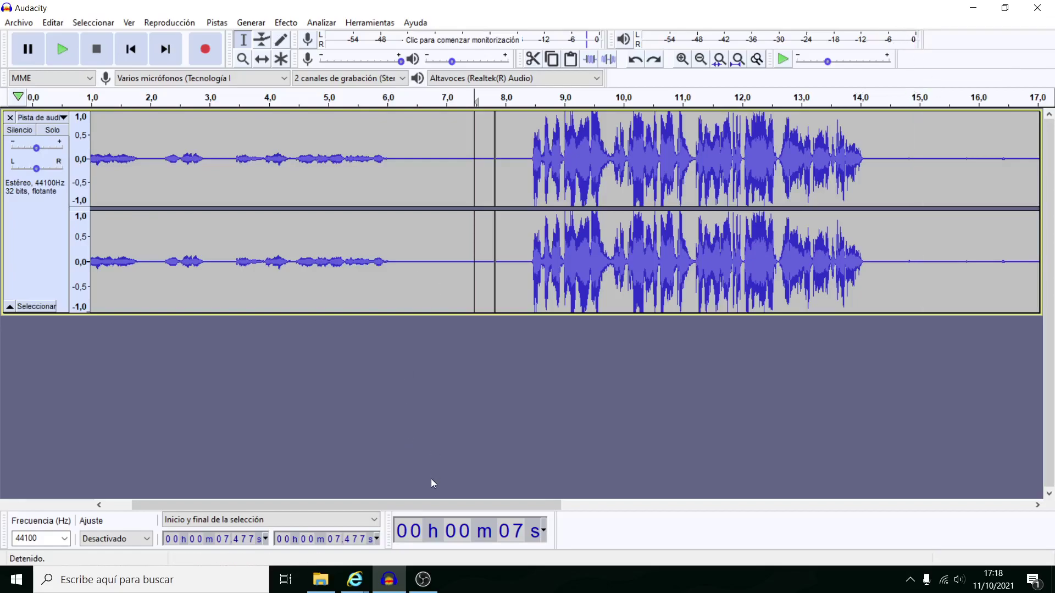
Examine the medium-level third passage, place the cursor at about 18.9 s before it, and return the cursor to the track start
{"action": "left_click_drag", "start_coordinate": [429, 504], "coordinate": [801, 522]}
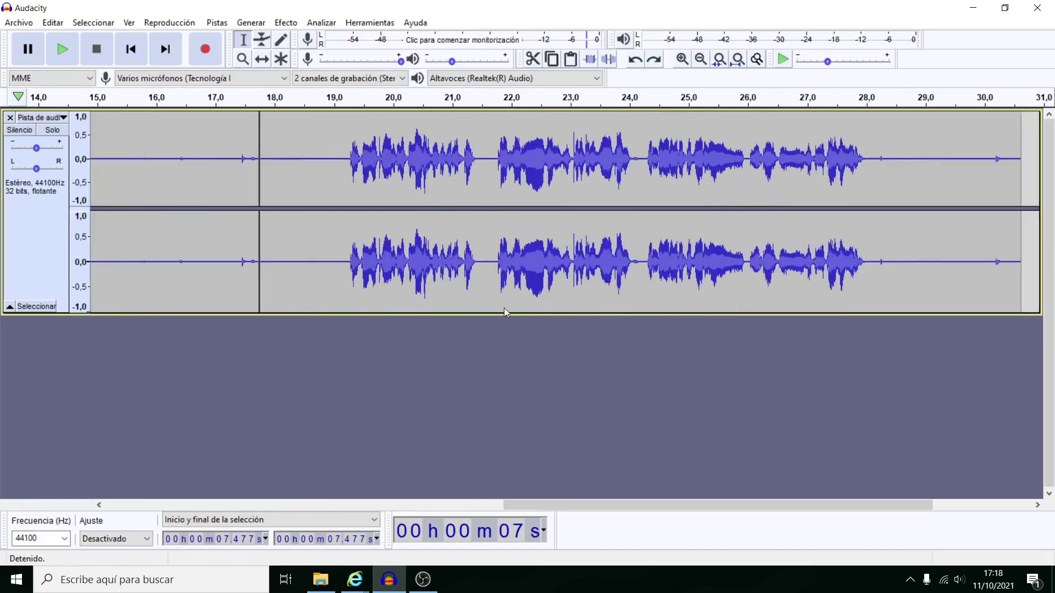
{"action": "left_click", "coordinate": [329, 167]}
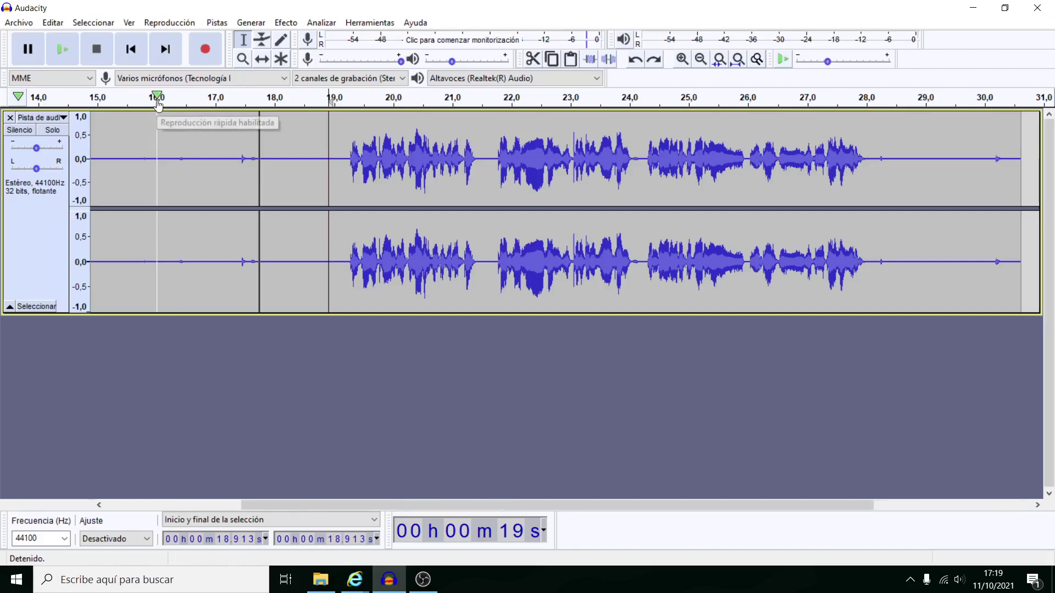
{"action": "key", "text": "ctrl+3"}
{"action": "key", "text": "ctrl+3"}
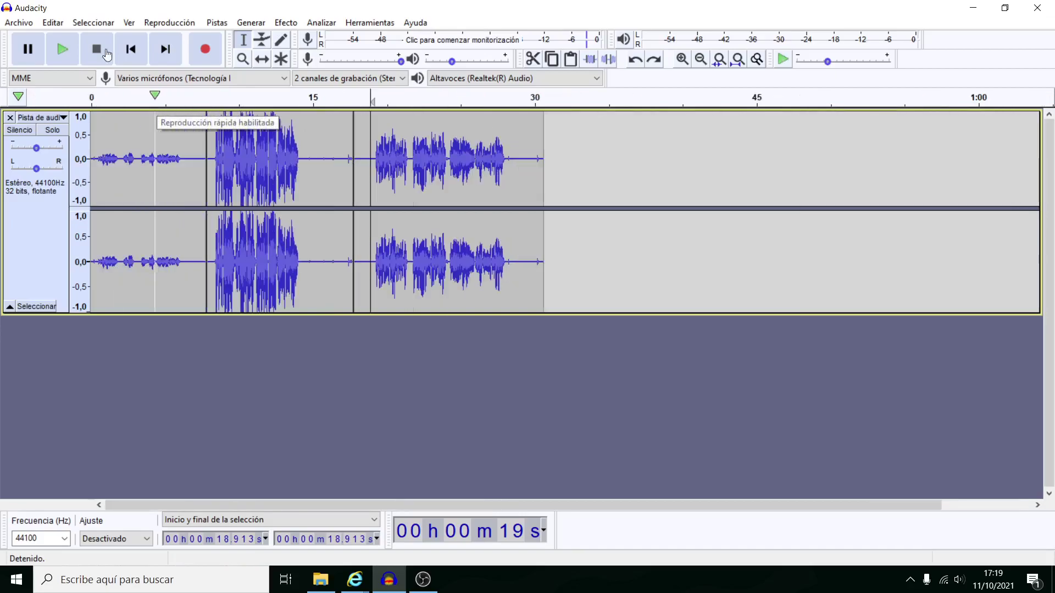
{"action": "left_click", "coordinate": [139, 63]}
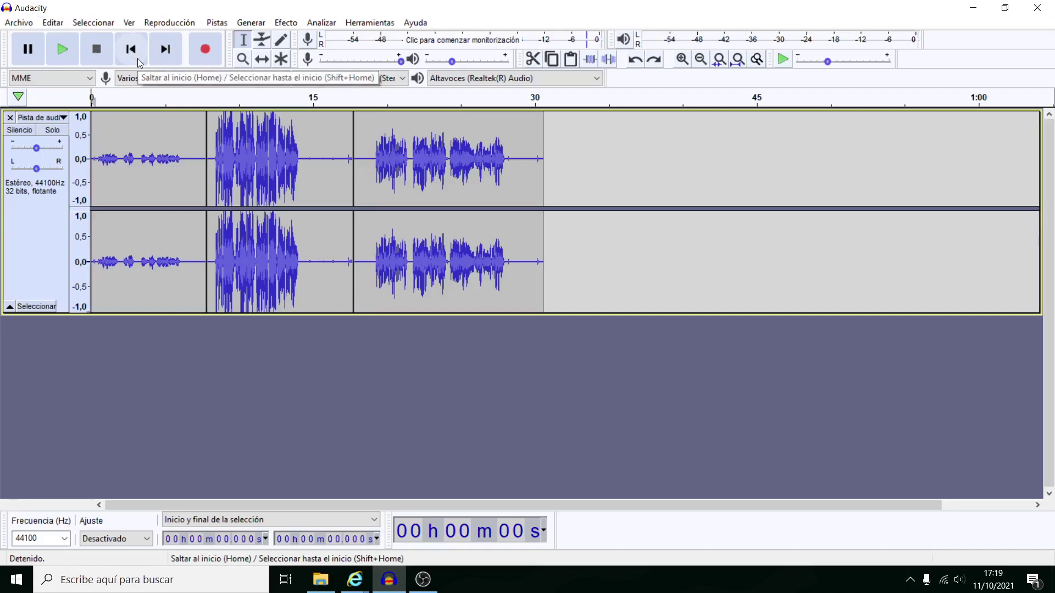
Record a new take on the same track starting at about 34.6 s, adjusting the recording volume while it runs
{"action": "left_click", "coordinate": [616, 148]}
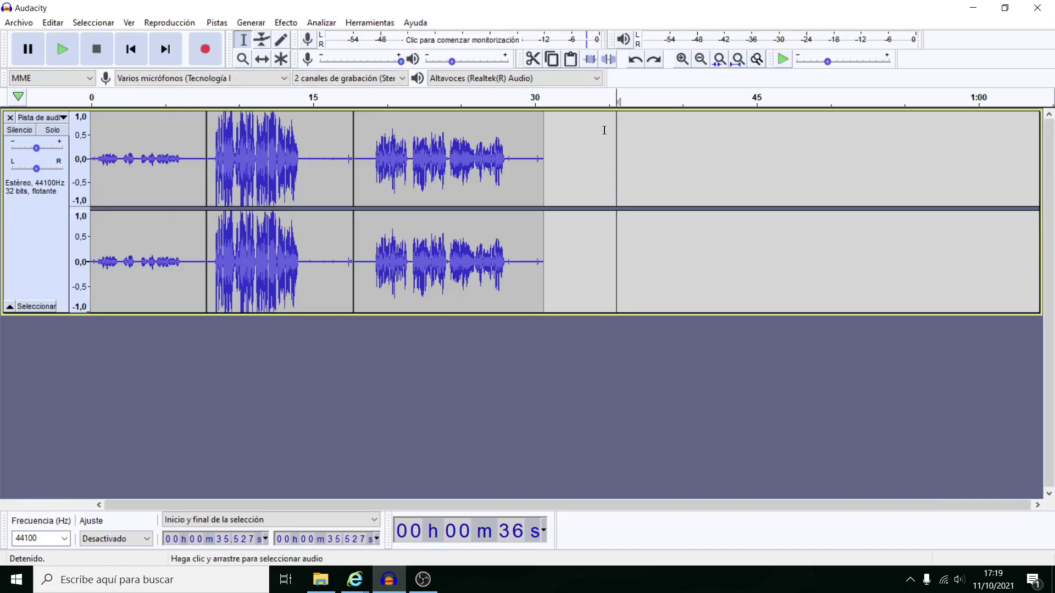
{"action": "left_click", "coordinate": [604, 152]}
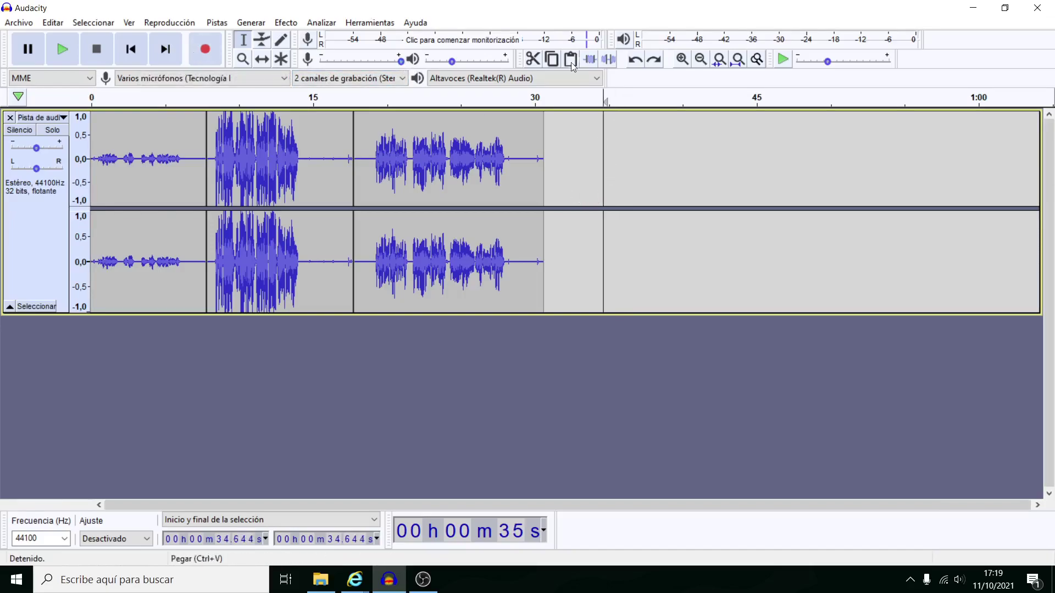
{"action": "left_click", "coordinate": [216, 52]}
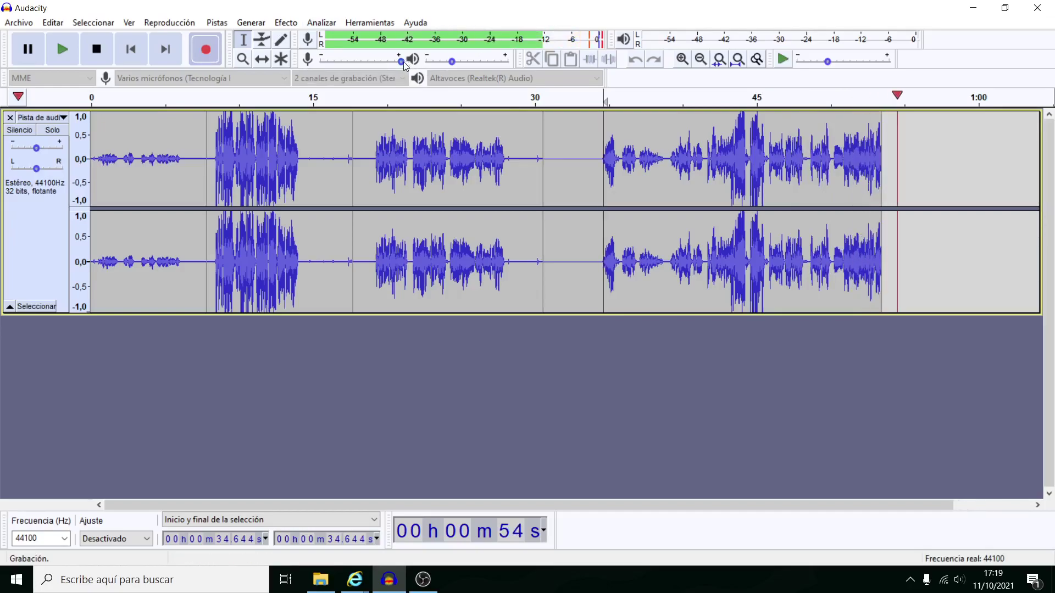
{"action": "mouse_move", "coordinate": [402, 64]}
{"action": "left_mouse_down"}
{"action": "mouse_move", "coordinate": [353, 64]}
{"action": "mouse_move", "coordinate": [385, 66]}
{"action": "left_mouse_up"}
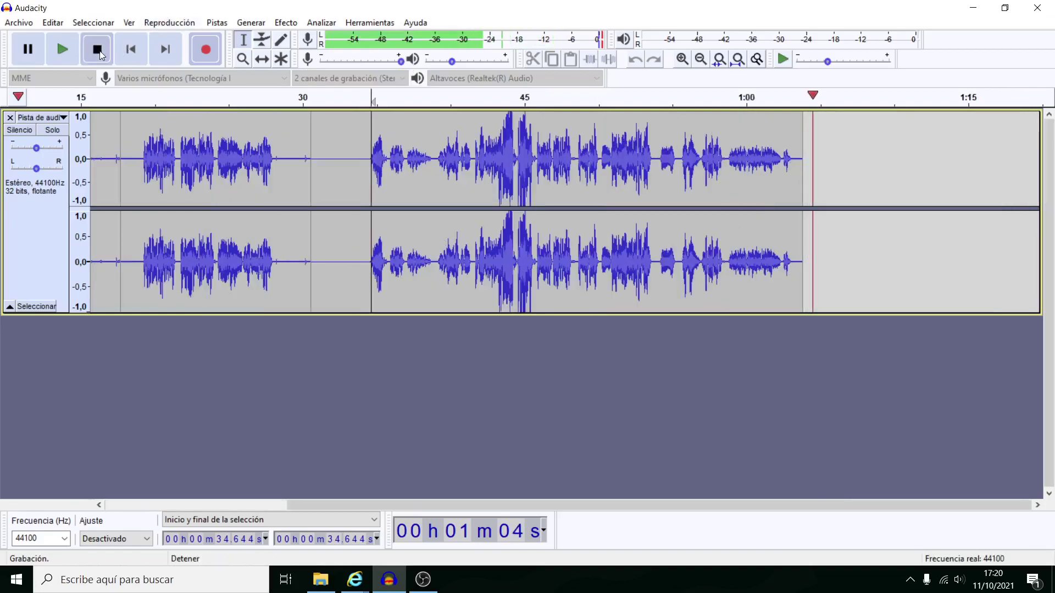
{"action": "left_click", "coordinate": [911, 580]}
{"action": "right_click", "coordinate": [956, 529]}
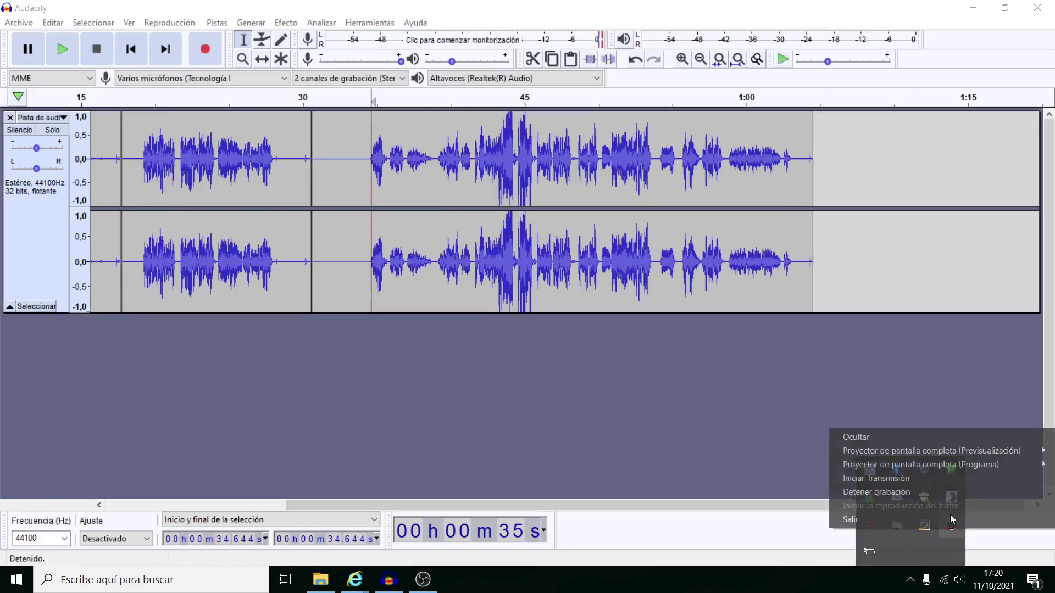